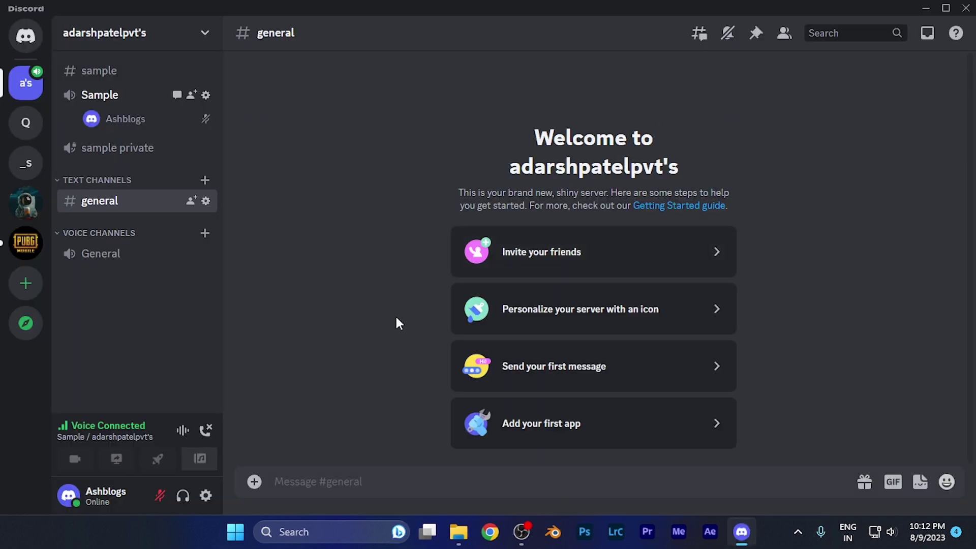
- Hang up from the Sample voice channel via the Voice Connected panel
left_click(205, 430)
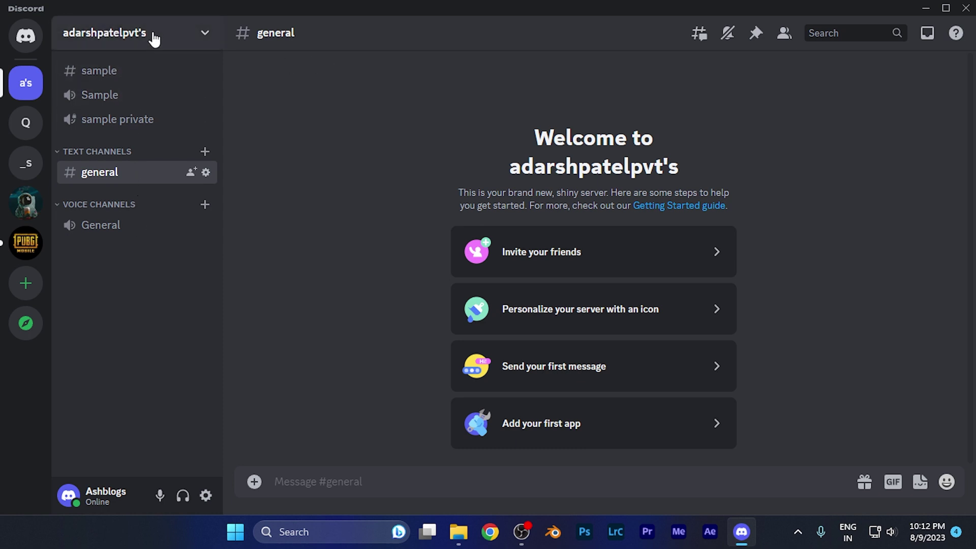
- Open Server Settings for adarshpatelpvt's server from its header menu
right_click(100, 34)
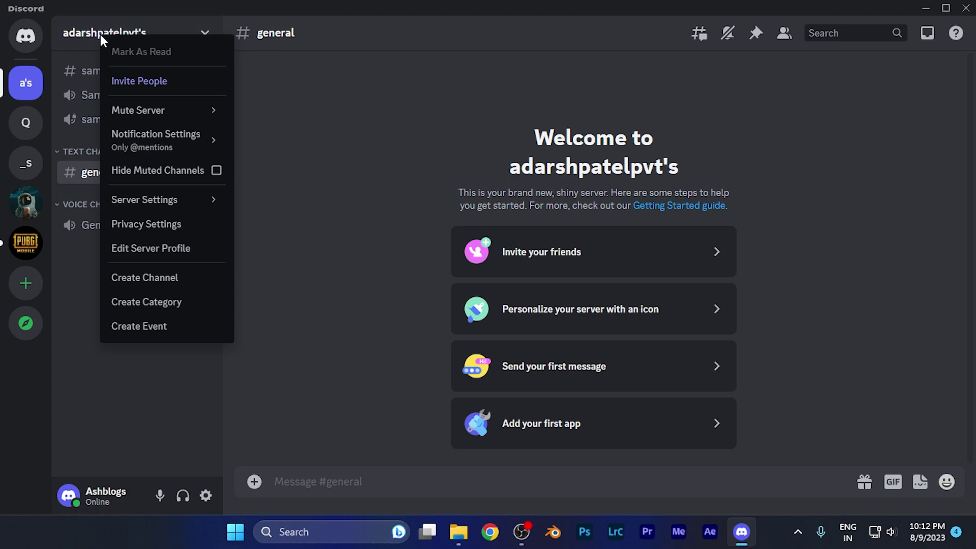
mouse_move(145, 200)
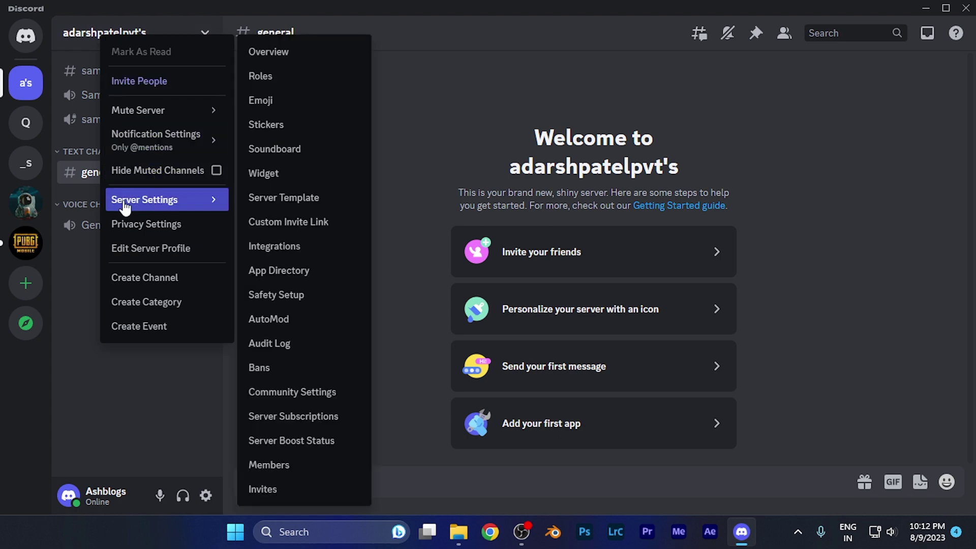
left_click(132, 201)
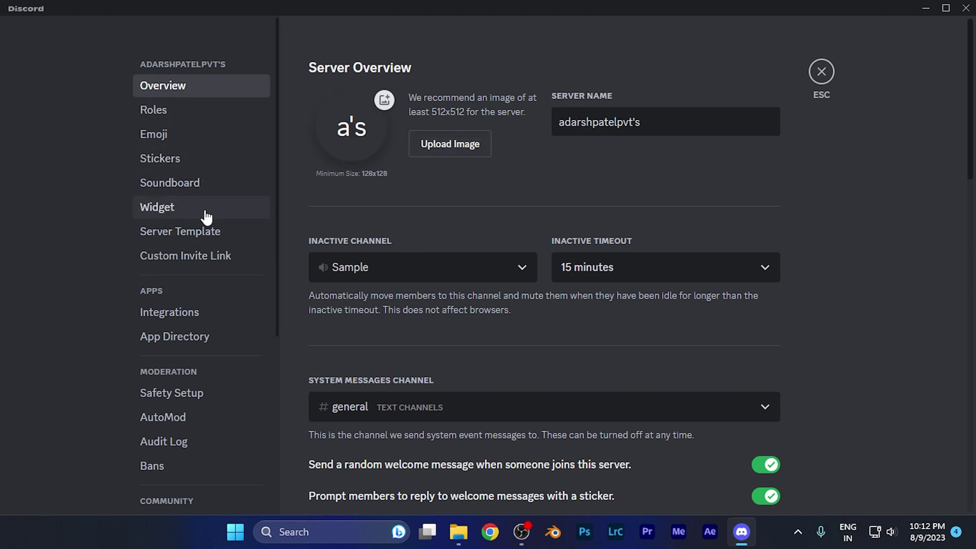
- On the Widget page, select the Server ID and copy it to the clipboard
left_click(167, 219)
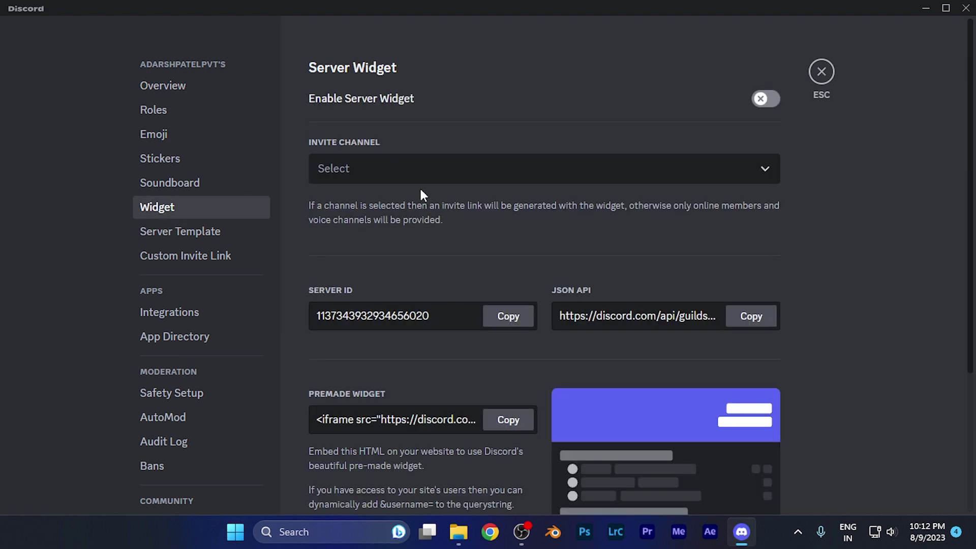
scroll(391, 197, "down", 2)
scroll(328, 200, "down", 2)
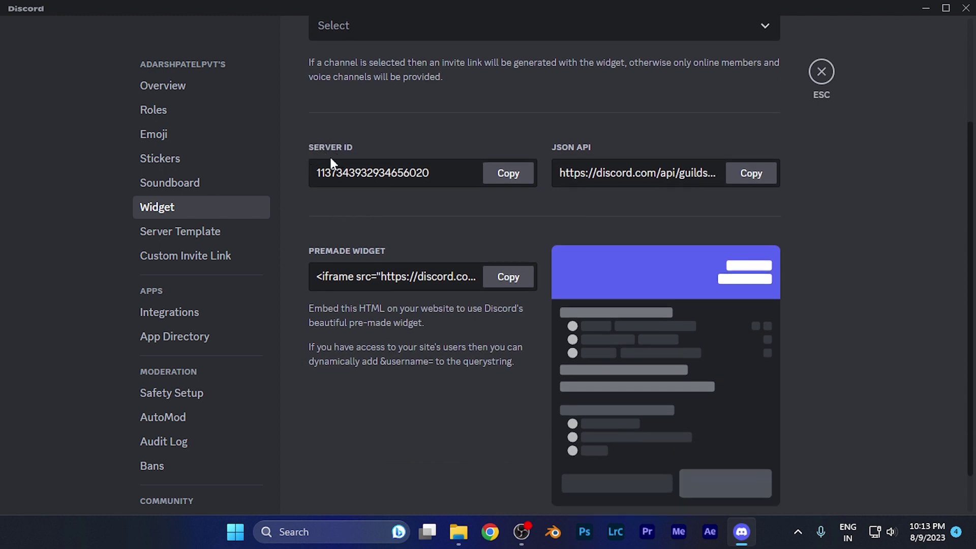
left_click_drag(435, 169, 316, 172)
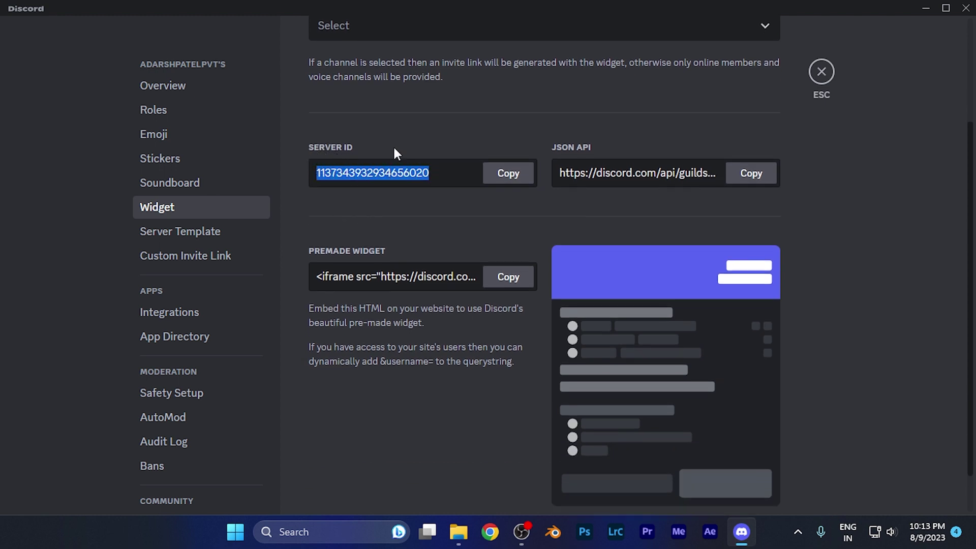
left_click(503, 173)
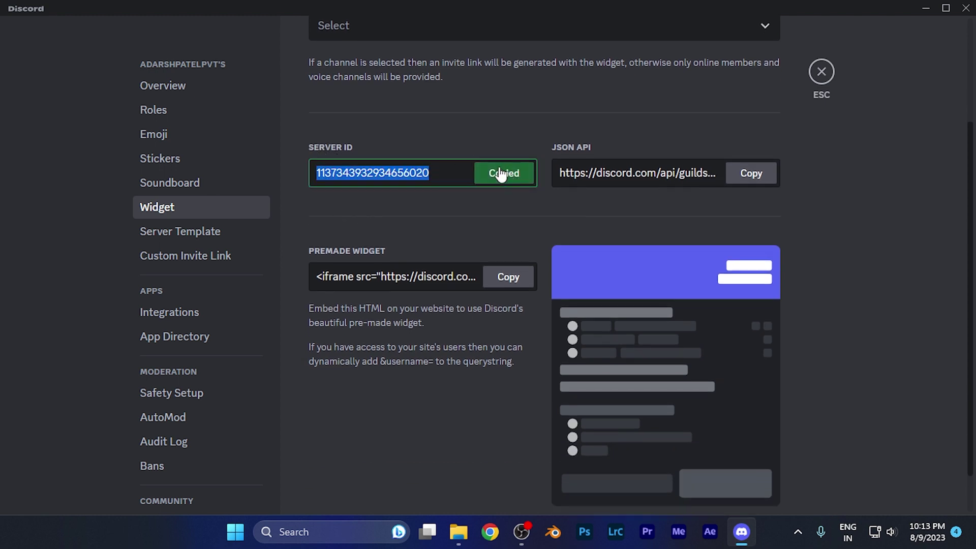
left_click(436, 177)
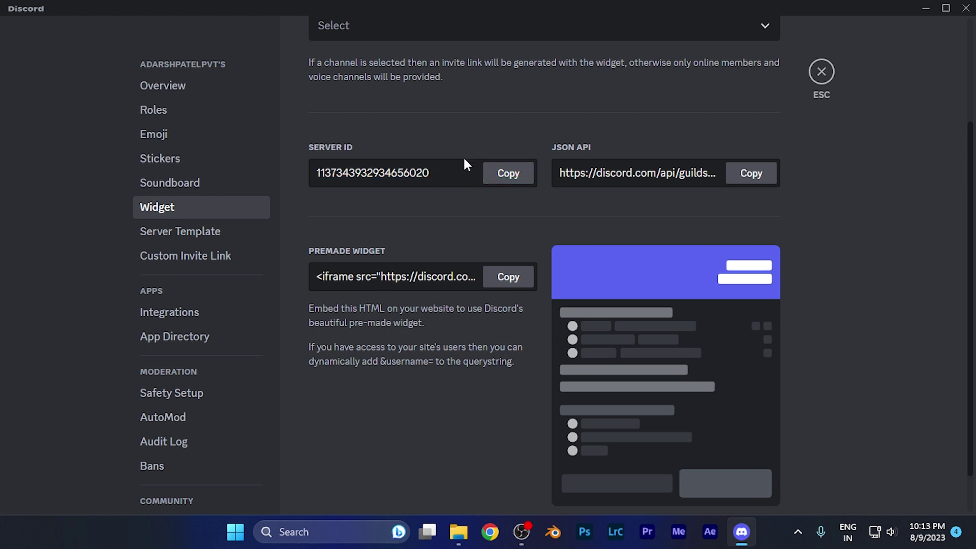
- Close server settings and exit Discord to return to the Windows desktop
left_click(822, 71)
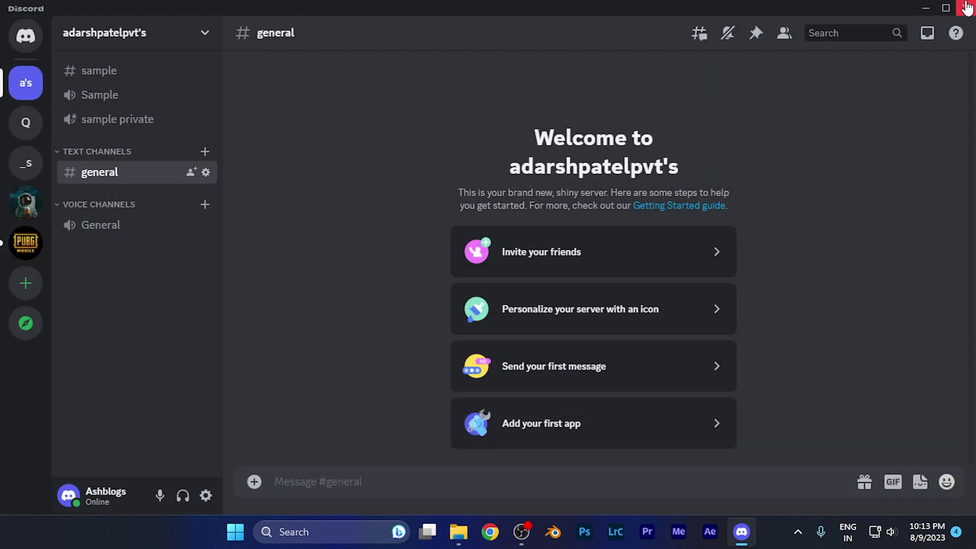
left_click(965, 9)
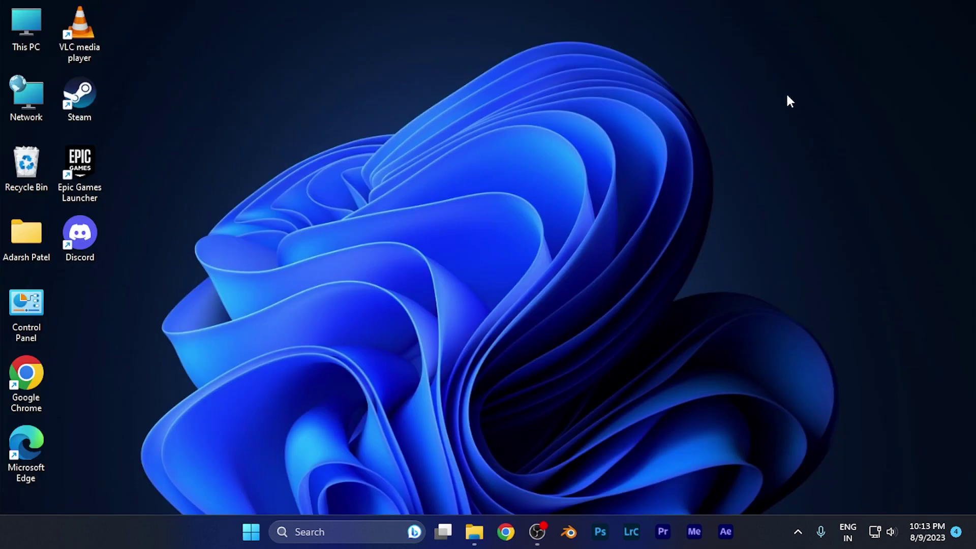